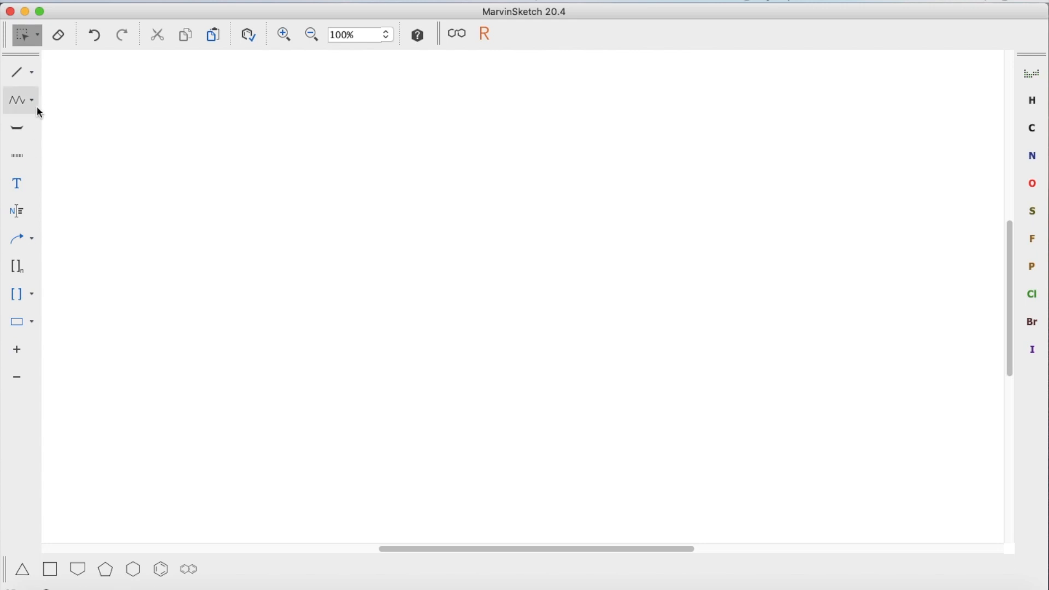
pyautogui.click(229, 2)
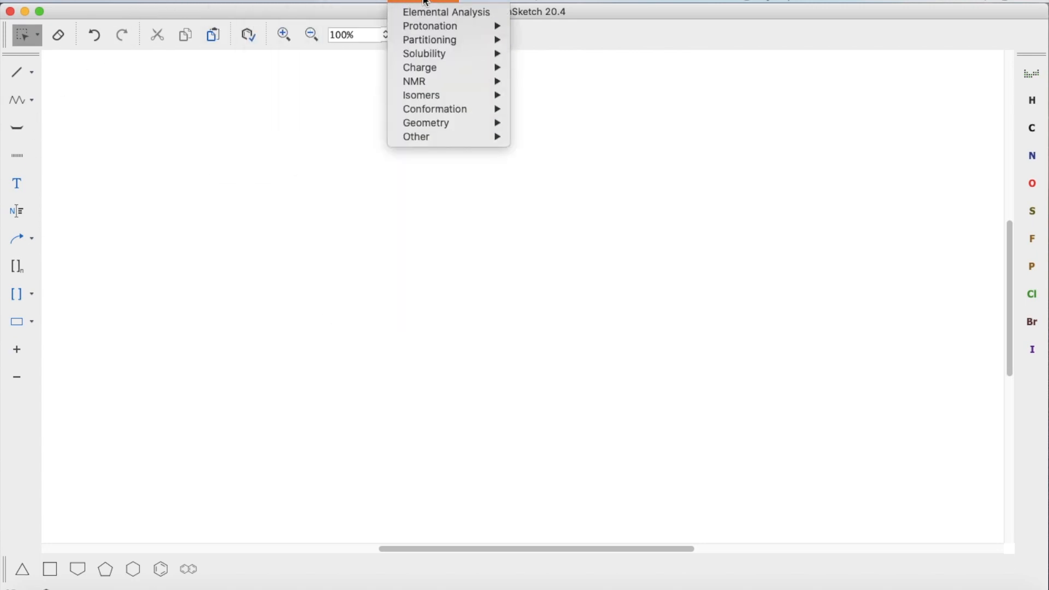
pyautogui.click(163, 122)
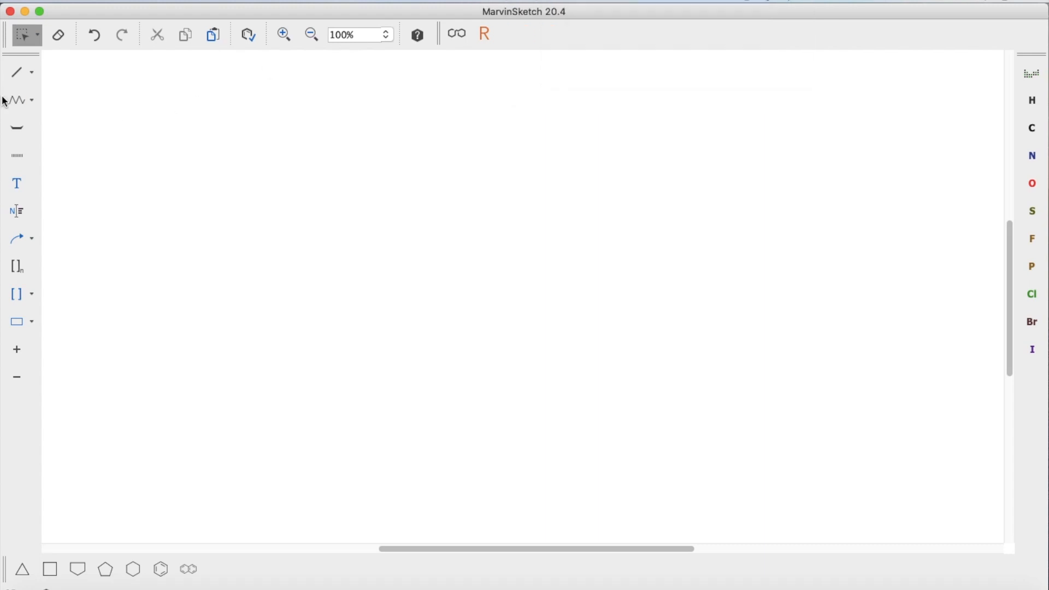
# Step: Draw a six-membered carbon ring freehand with the chain tool in the upper left of the canvas
pyautogui.click(32, 76)
pyautogui.click(35, 94)
pyautogui.moveTo(109, 99)
pyautogui.mouseDown()
pyautogui.moveTo(149, 109)
pyautogui.moveTo(136, 120)
pyautogui.moveTo(162, 97)
pyautogui.moveTo(232, 209)
pyautogui.moveTo(207, 150)
pyautogui.mouseUp()
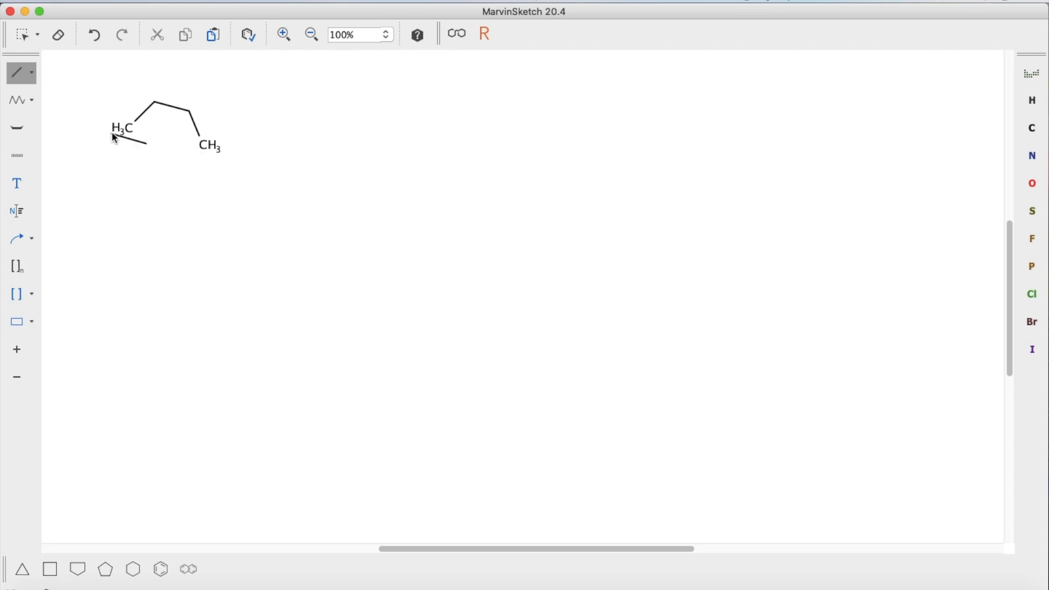
pyautogui.moveTo(125, 130)
pyautogui.mouseDown()
pyautogui.moveTo(146, 171)
pyautogui.moveTo(185, 175)
pyautogui.moveTo(197, 159)
pyautogui.mouseUp()
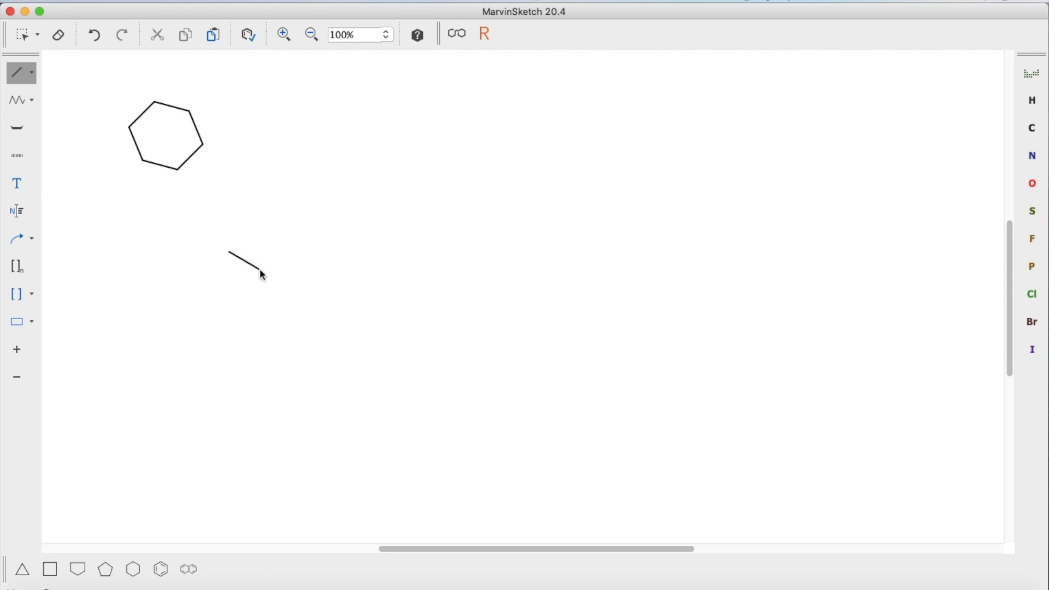
pyautogui.press('Escape')
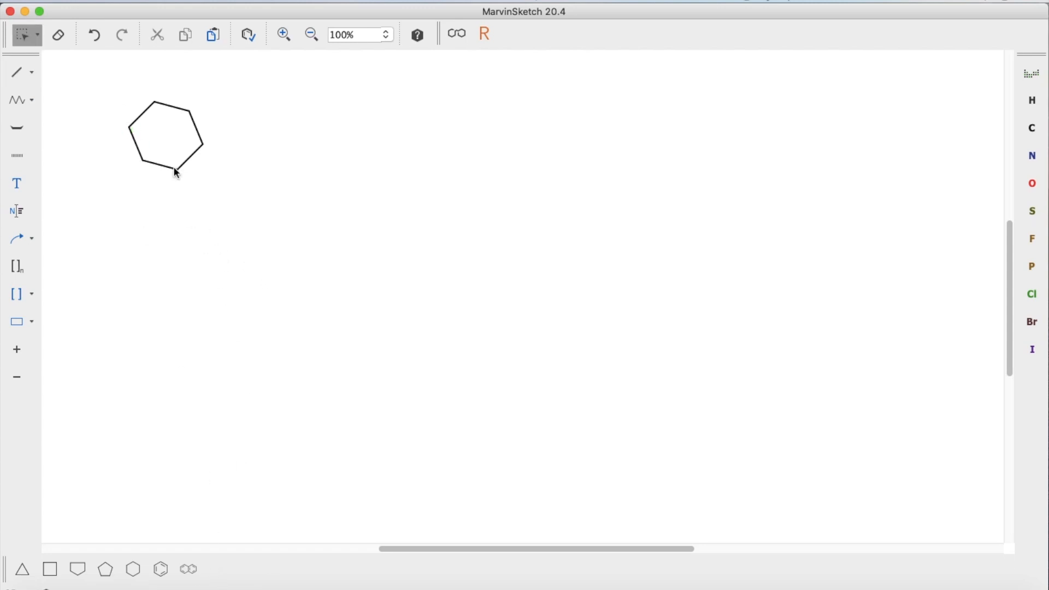
# Step: Place a cyclohexane ring template below the hand-drawn ring
pyautogui.moveTo(107, 77); pyautogui.dragTo(93, 117)
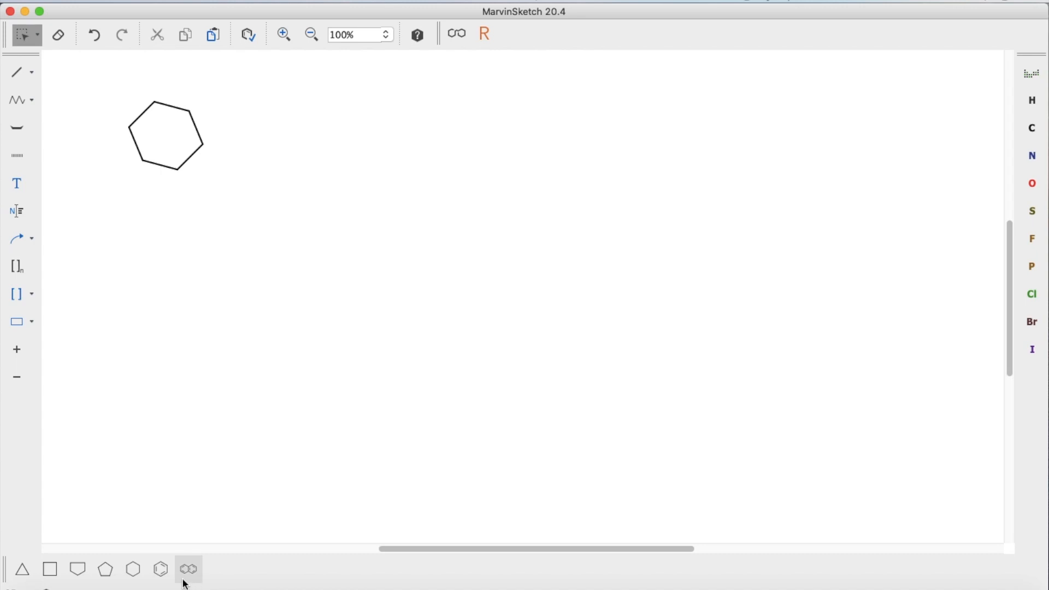
pyautogui.click(142, 580)
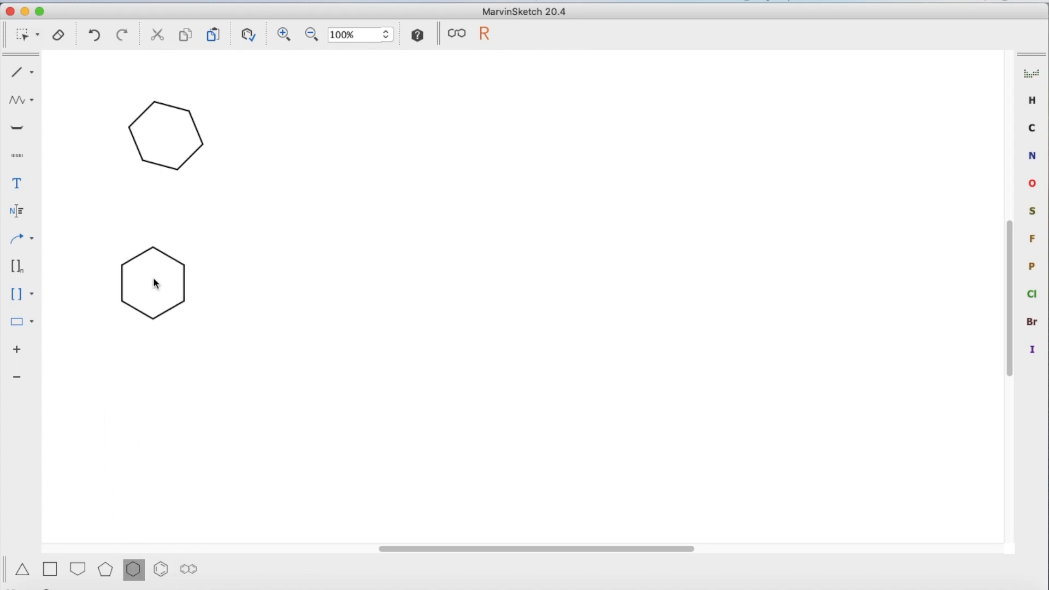
pyautogui.click(156, 266)
pyautogui.press('Escape')
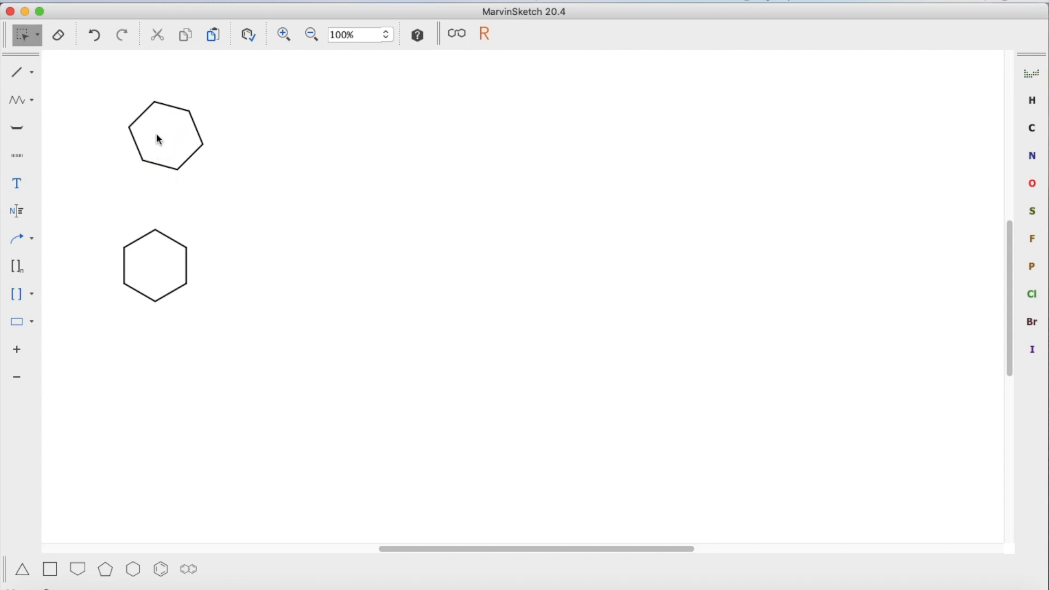
# Step: Select the upper hand-drawn ring and tidy it with Clean in 2D
pyautogui.moveTo(103, 66); pyautogui.dragTo(219, 190)
pyautogui.click(376, 2)
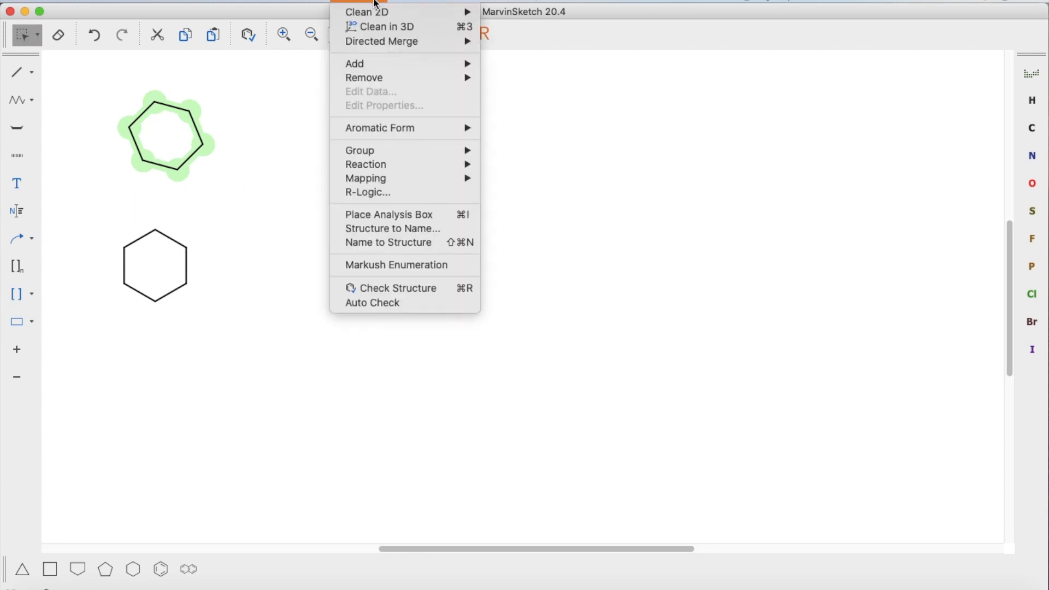
pyautogui.moveTo(358, 14)
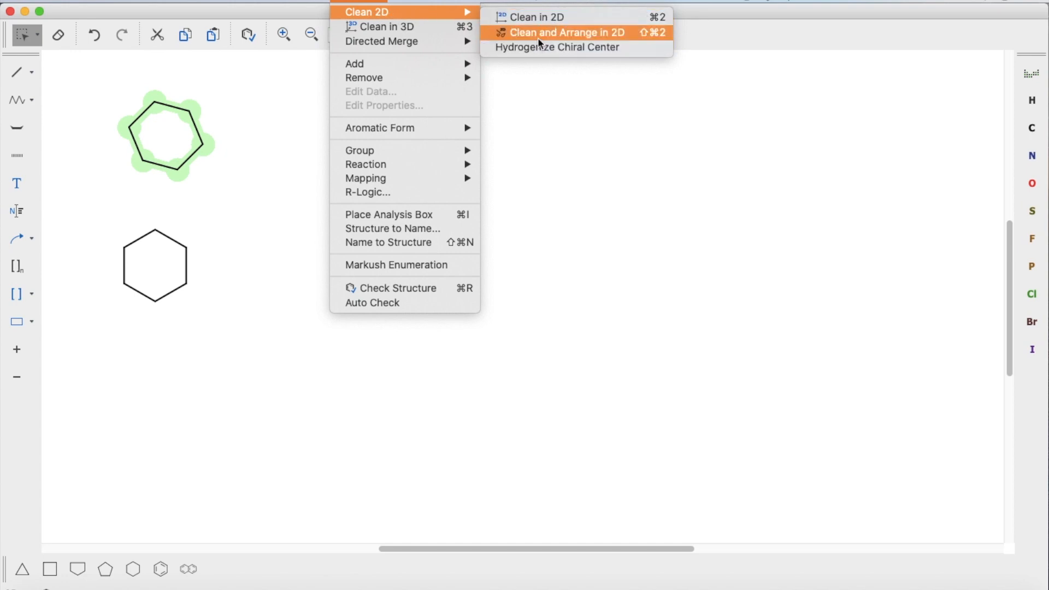
pyautogui.click(539, 17)
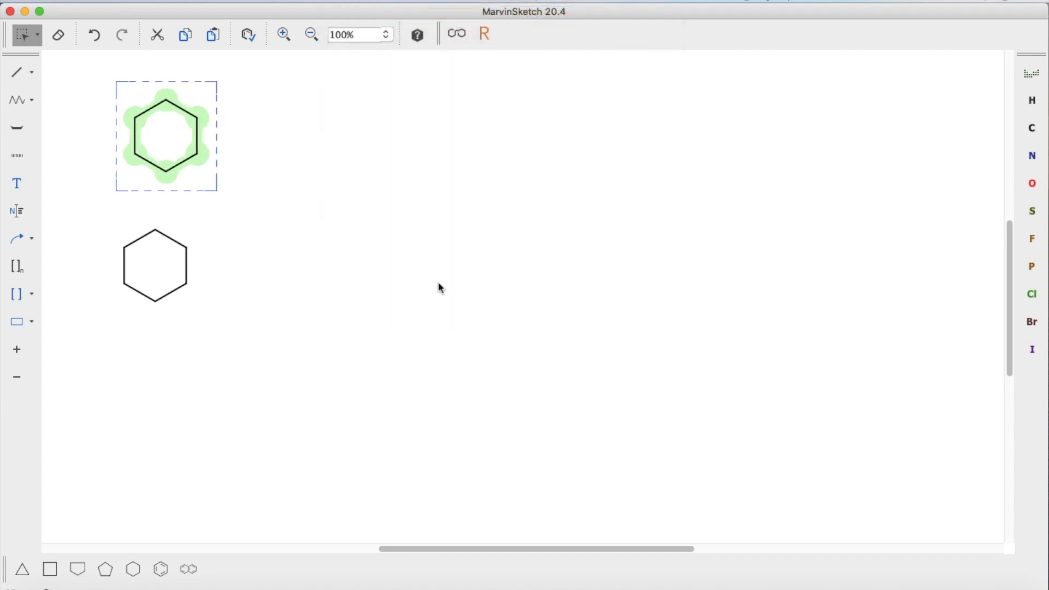
pyautogui.click(221, 227)
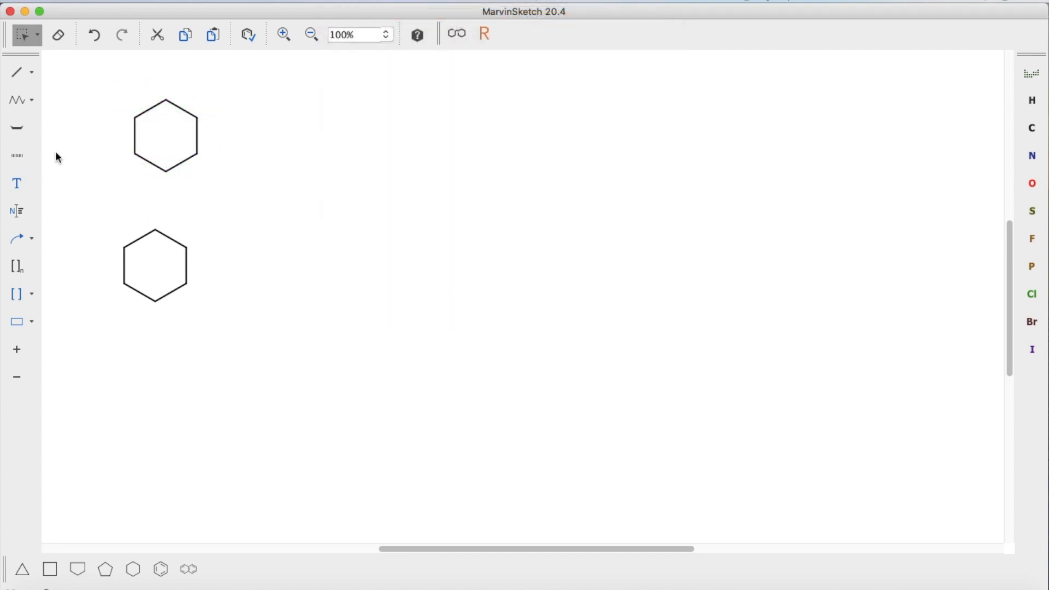
# Step: Turn the right-hand bond of the lower cyclohexane ring into a double bond using the Single bond tool
pyautogui.click(35, 71)
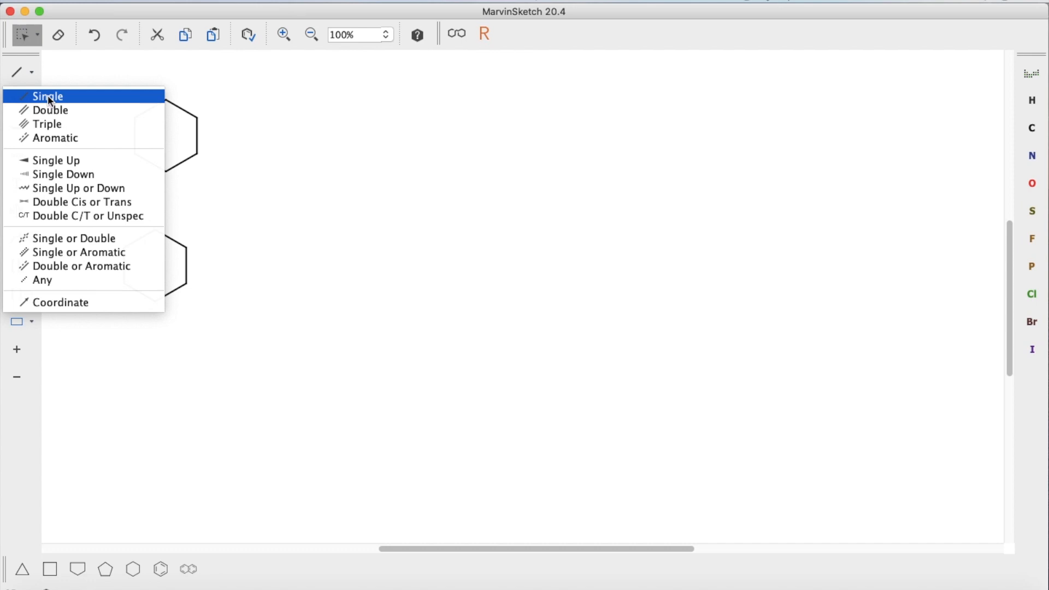
pyautogui.click(48, 95)
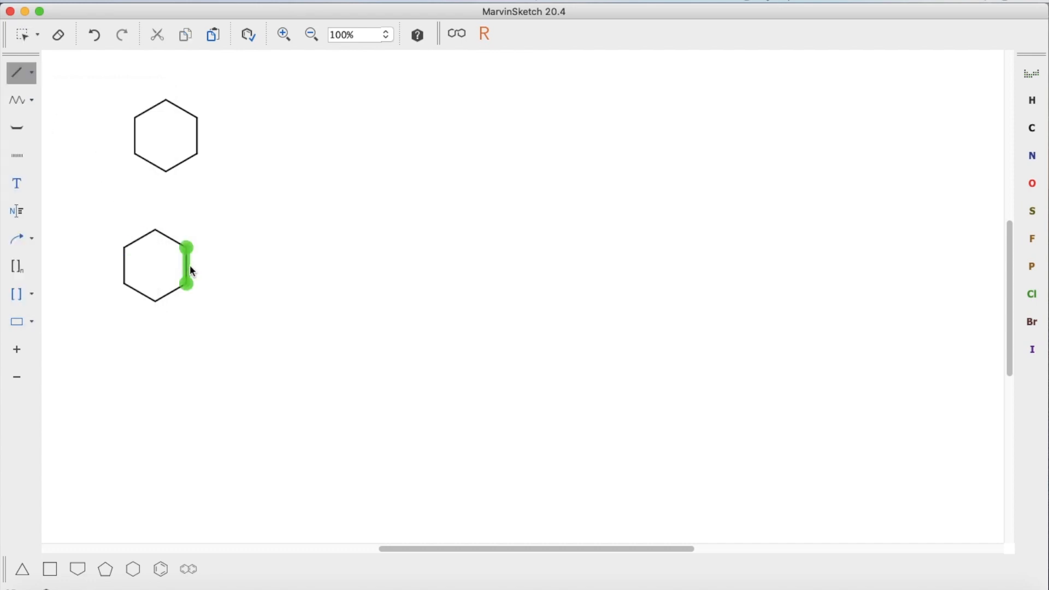
pyautogui.click(188, 249)
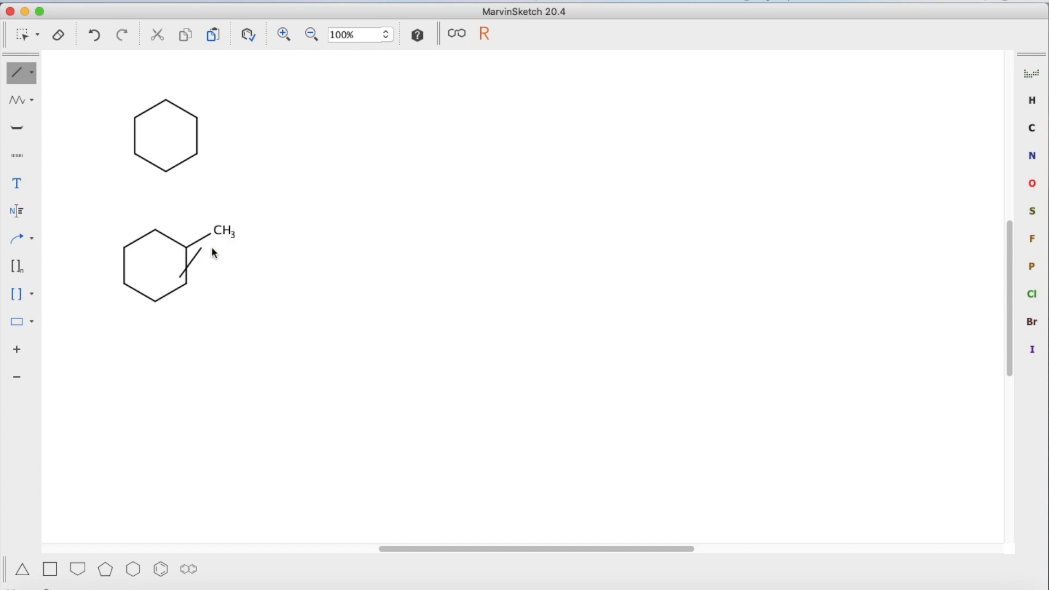
pyautogui.press('super+z')
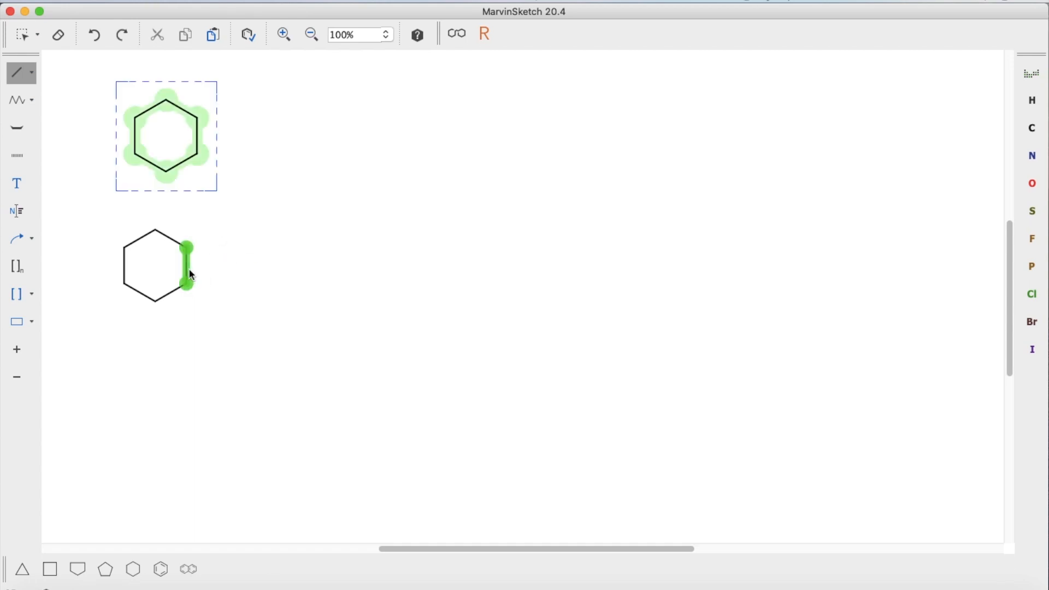
pyautogui.click(191, 272)
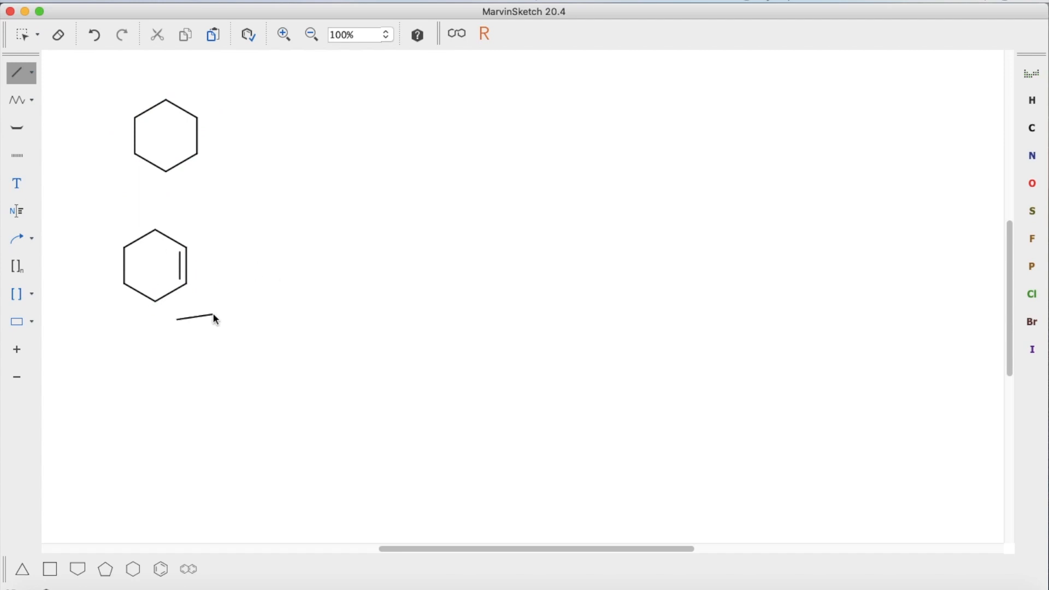
pyautogui.press('Escape')
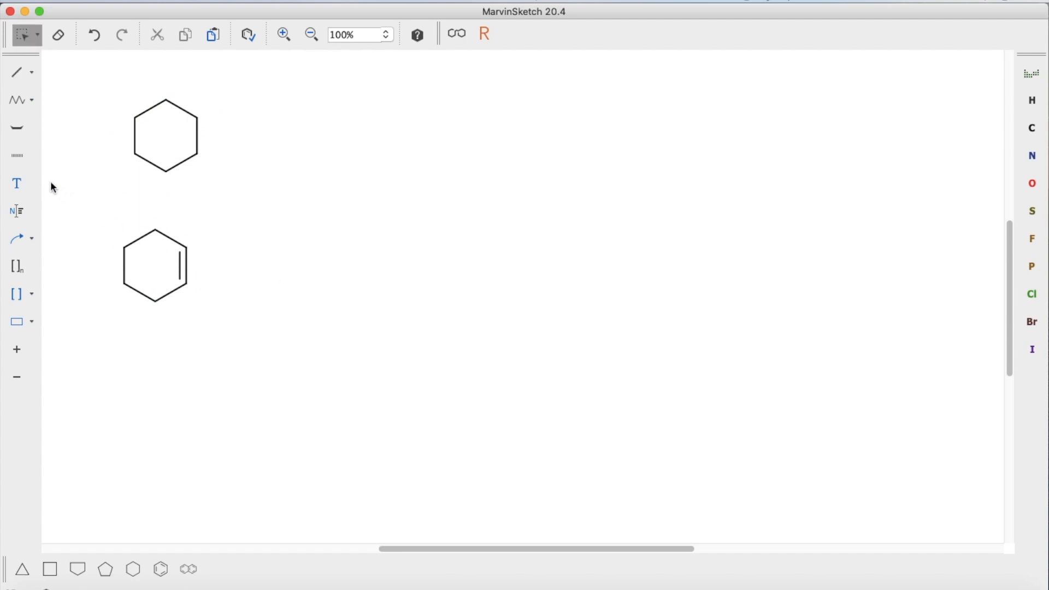
# Step: Draw a horizontal Single Arrow to the right of the cyclohexene ring
pyautogui.click(32, 240)
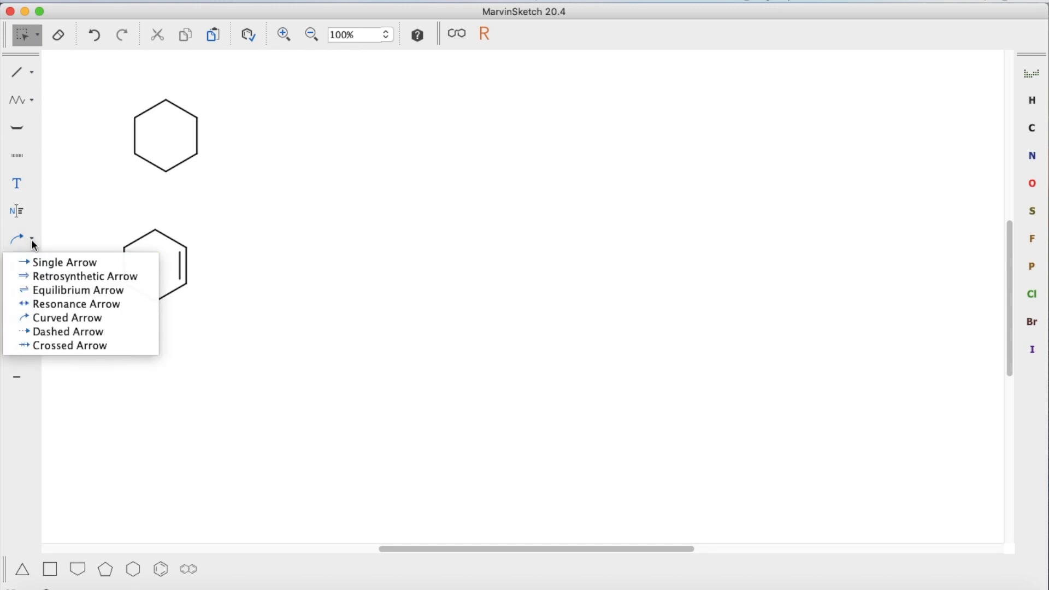
pyautogui.click(46, 267)
pyautogui.moveTo(206, 268); pyautogui.dragTo(338, 269)
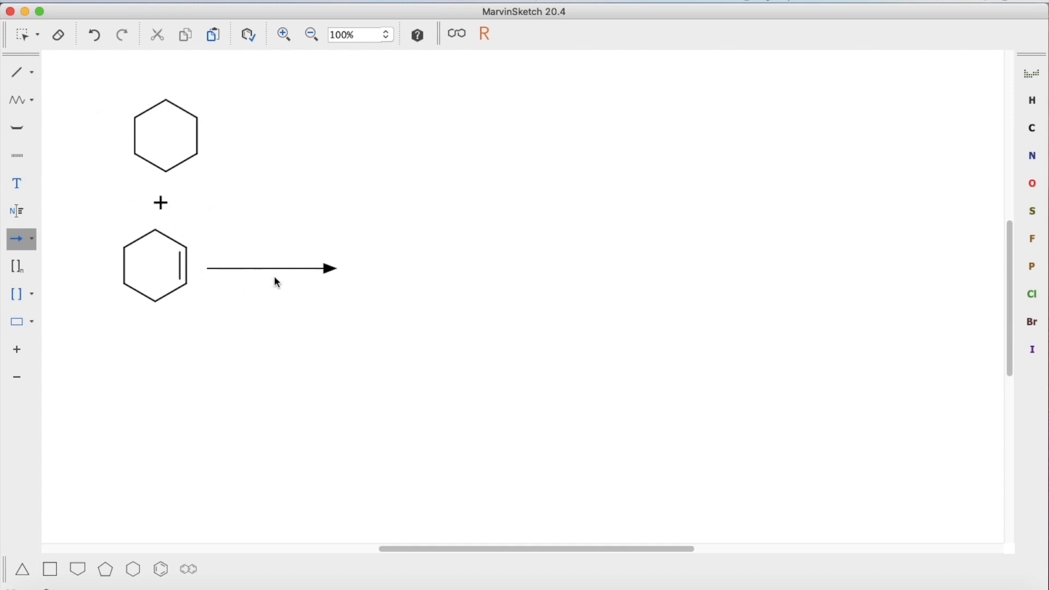
pyautogui.press('Escape')
# Step: Delete the upper ring together with the plus sign below it
pyautogui.moveTo(105, 83); pyautogui.dragTo(221, 221)
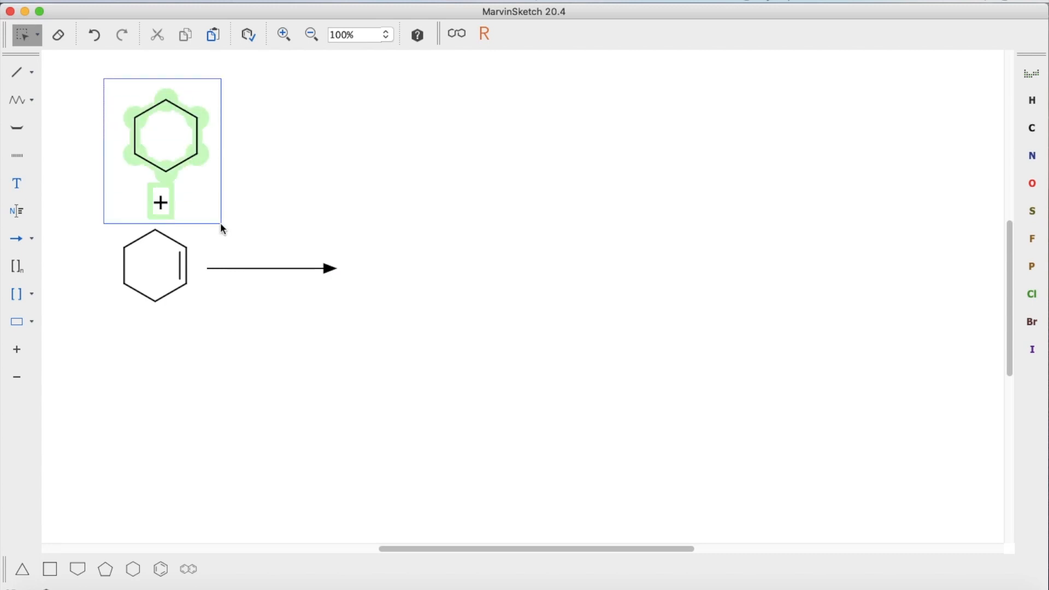
pyautogui.rightClick(182, 198)
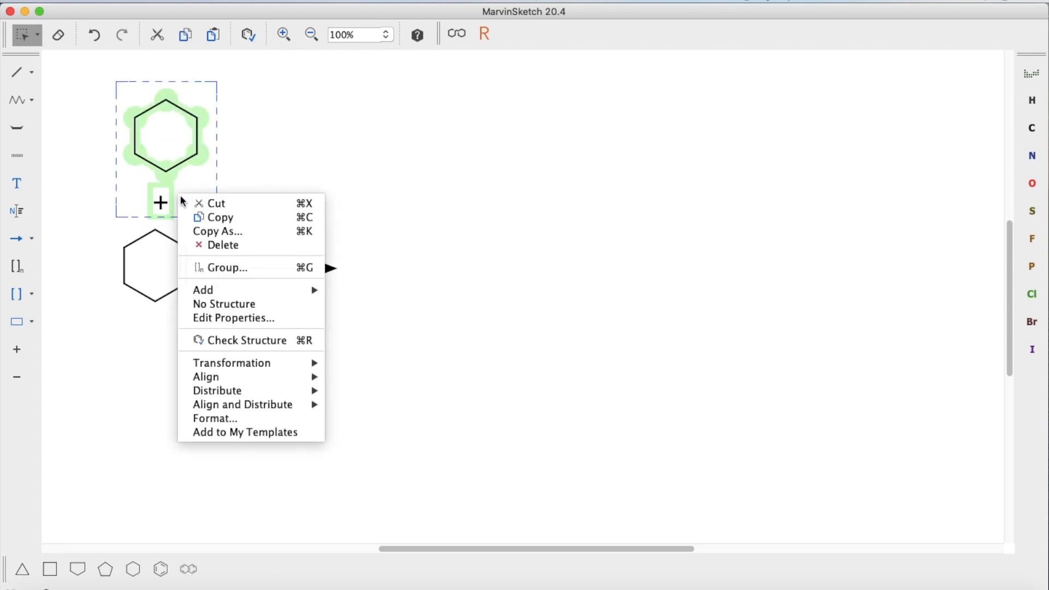
pyautogui.click(208, 247)
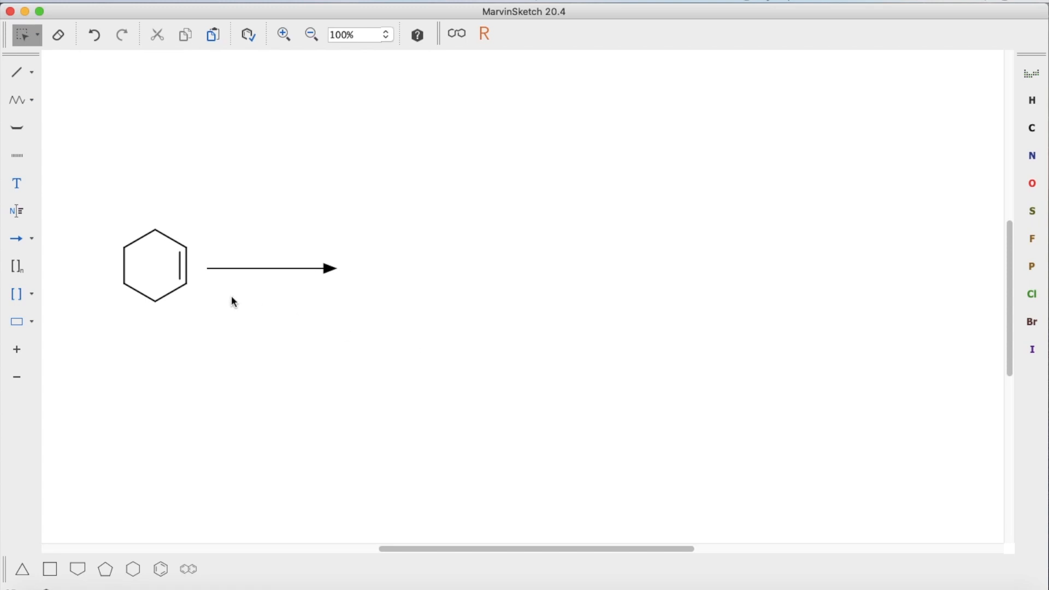
# Step: Add the text label Br2, with the 2 as subscript, above the reaction arrow
pyautogui.click(20, 191)
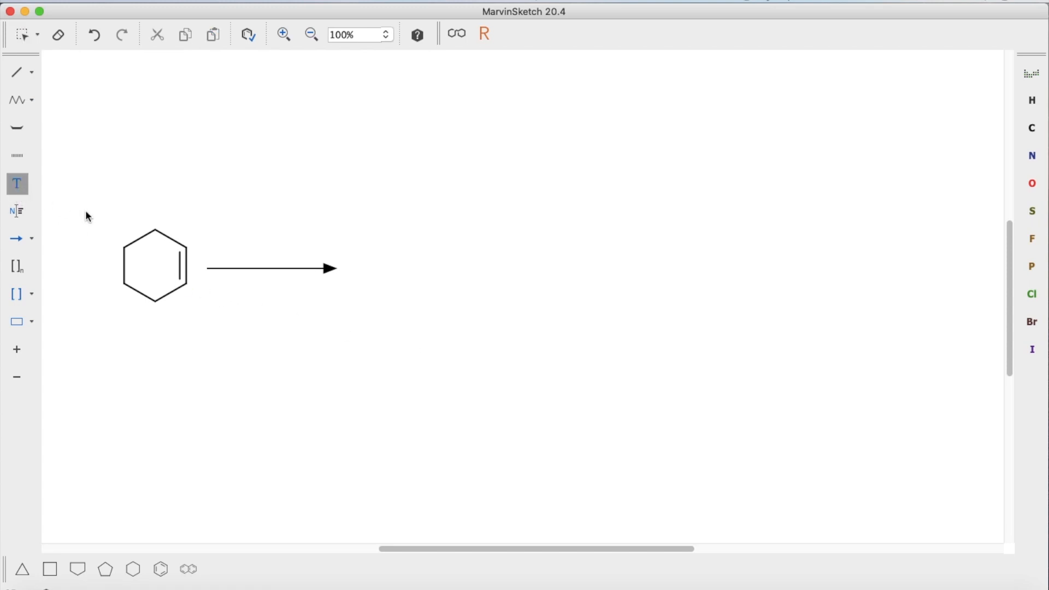
pyautogui.click(228, 236)
pyautogui.write('Br')
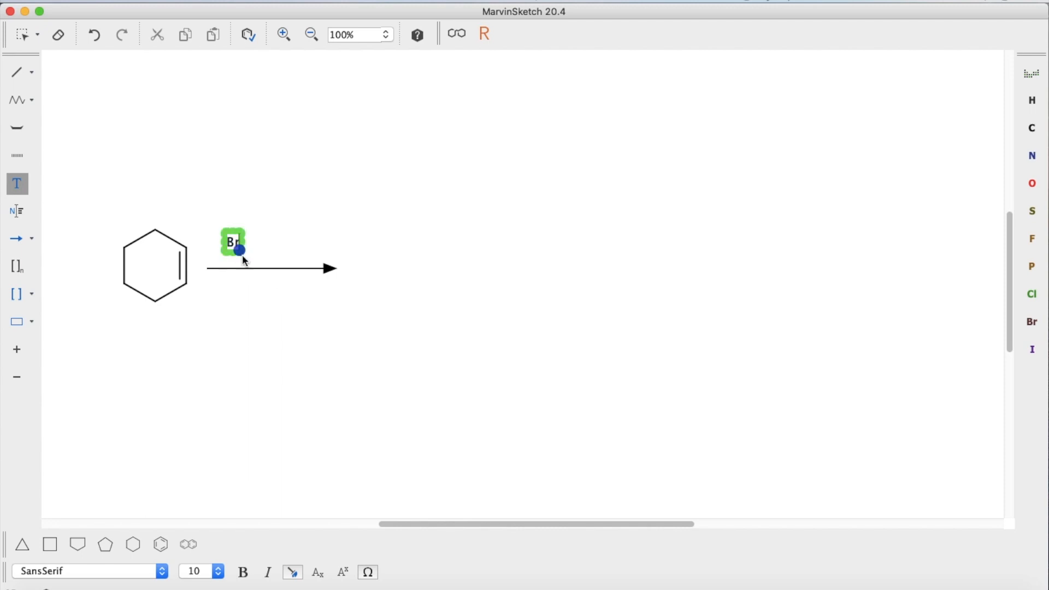
pyautogui.click(322, 578)
pyautogui.write('2')
pyautogui.press('Escape')
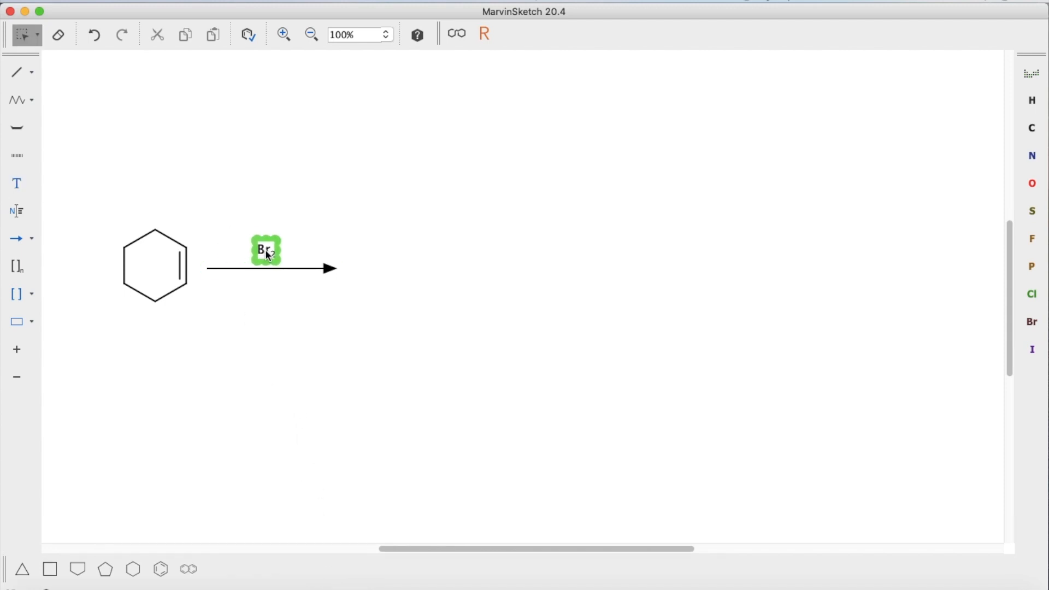
# Step: Add the label CH2Cl2 with subscript 2s beneath the arrow and nudge it just under the arrow
pyautogui.click(21, 189)
pyautogui.click(255, 306)
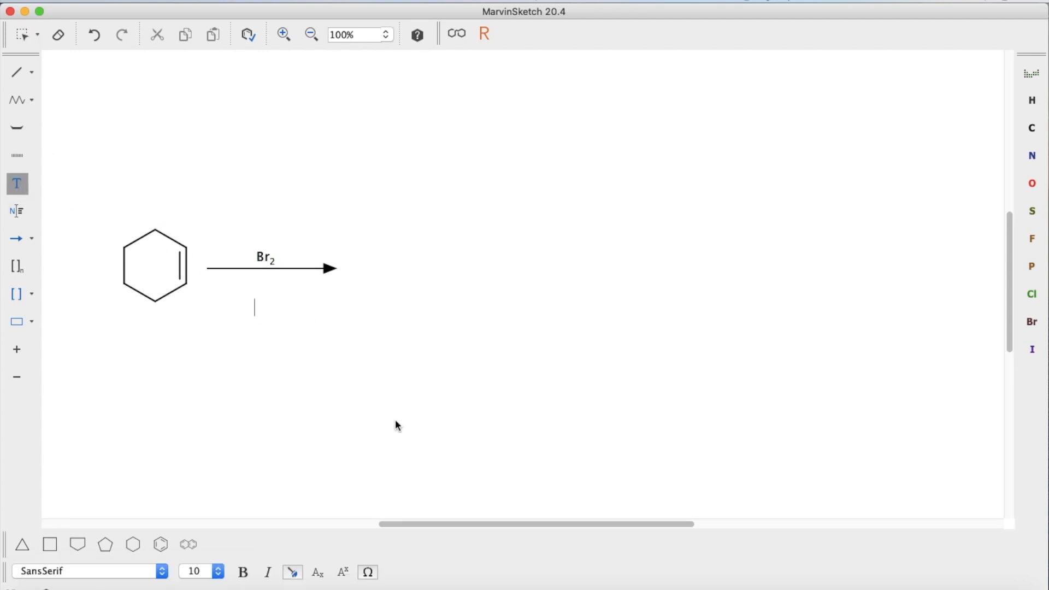
pyautogui.write('Ch')
pyautogui.press('BackSpace')
pyautogui.press('BackSpace')
pyautogui.write('H')
pyautogui.press('BackSpace')
pyautogui.write('CH')
pyautogui.click(319, 575)
pyautogui.write('4')
pyautogui.write('Cl')
pyautogui.write('2')
pyautogui.press('Escape')
pyautogui.moveTo(285, 310); pyautogui.dragTo(280, 291)
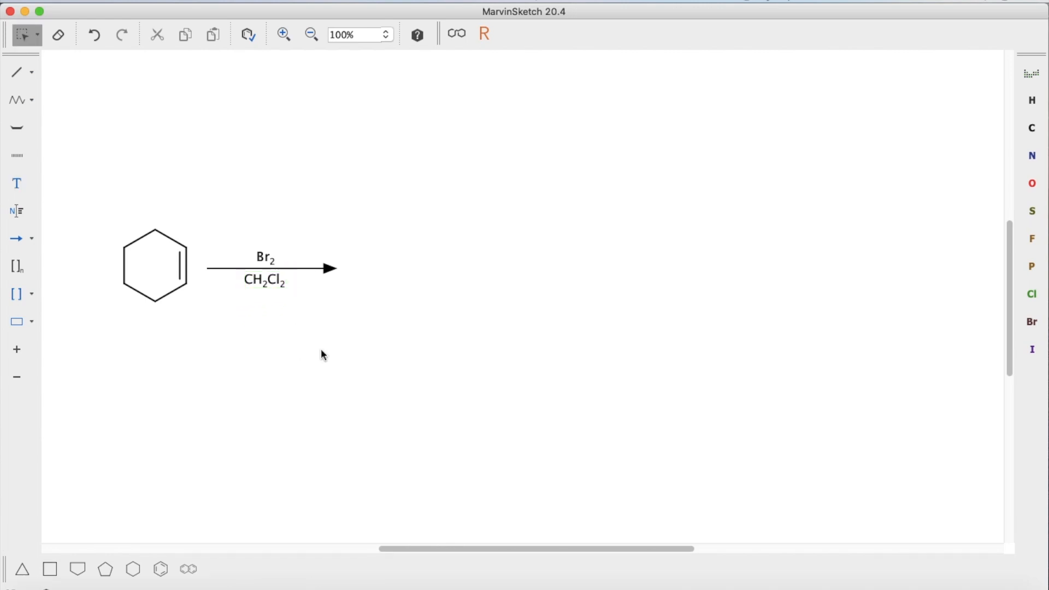
pyautogui.moveTo(281, 290); pyautogui.dragTo(279, 291)
# Step: Place a cyclohexane ring template to the right of the arrowhead as the product
pyautogui.click(138, 573)
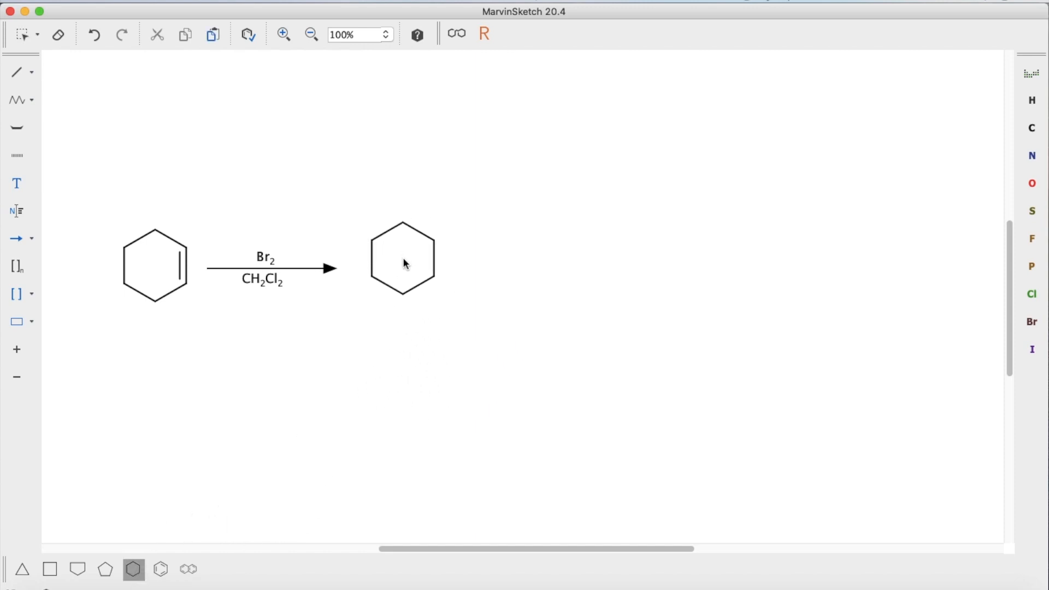
pyautogui.click(402, 263)
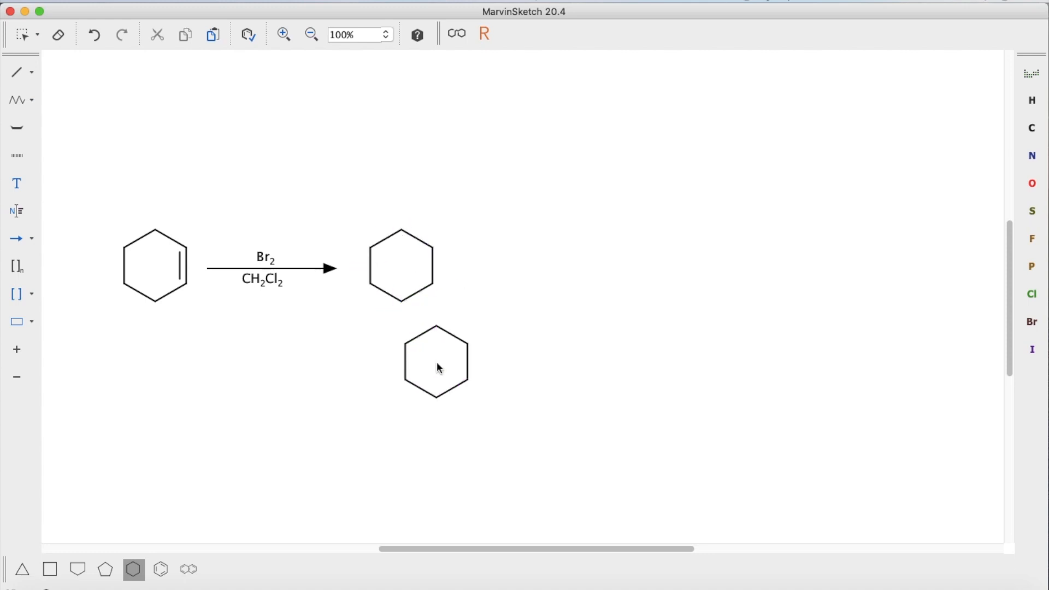
pyautogui.press('Escape')
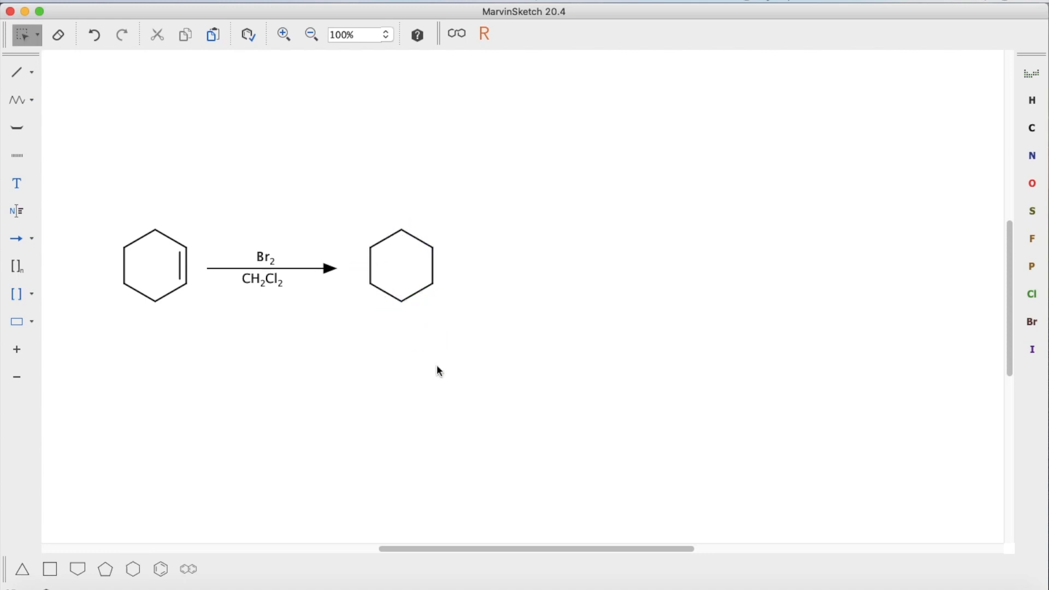
# Step: Attach bromine atoms to two adjacent carbons on the right side of the product ring
pyautogui.click(35, 70)
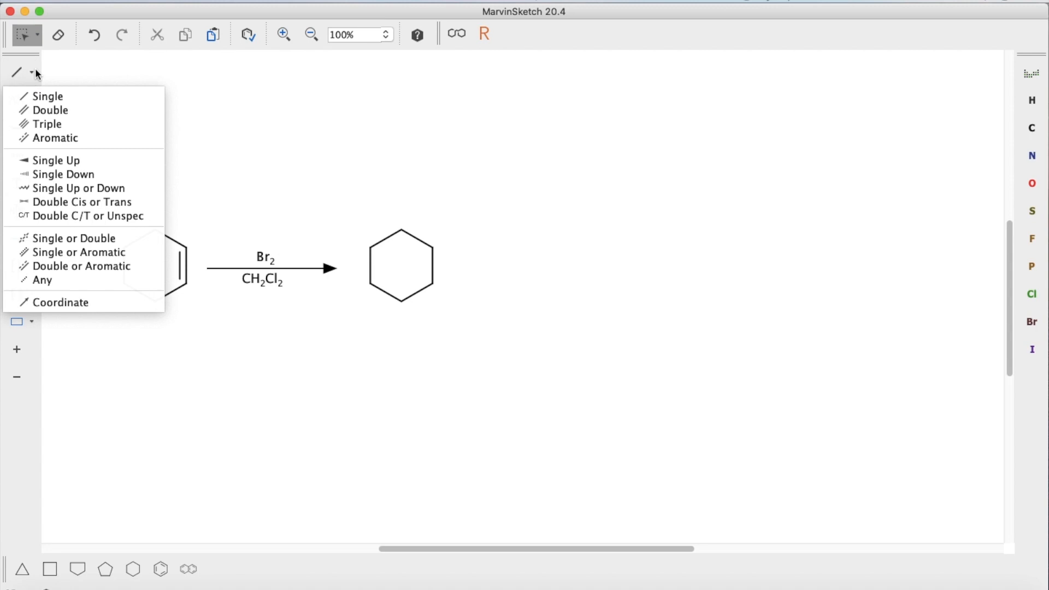
pyautogui.click(44, 96)
pyautogui.click(434, 244)
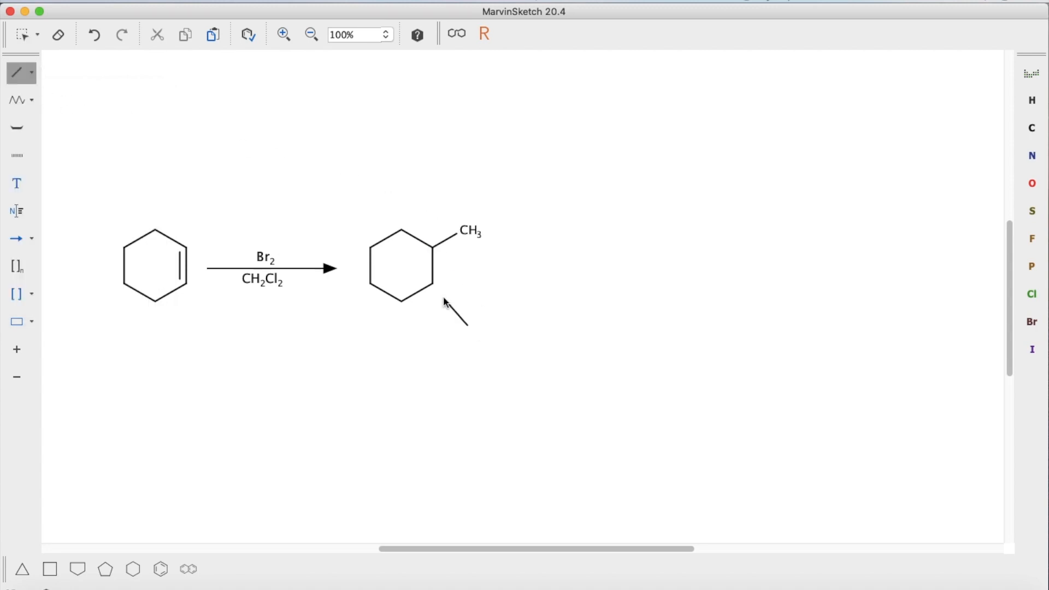
pyautogui.click(434, 285)
pyautogui.write('BrBr')
# Step: Change the bond to the upper bromine of the product into a wedged (Single Up) bond
pyautogui.click(31, 74)
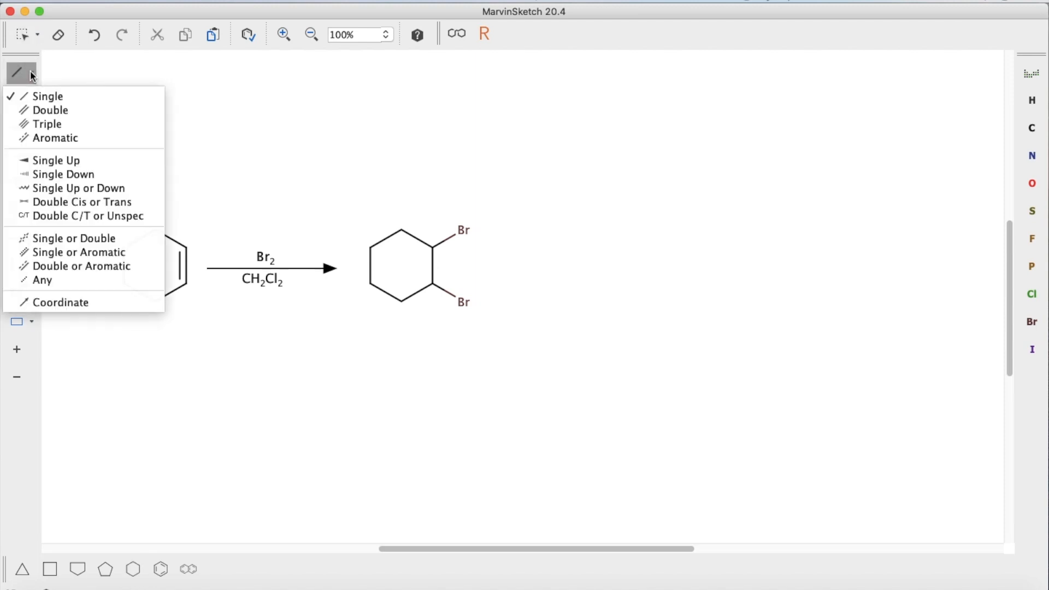
pyautogui.click(54, 158)
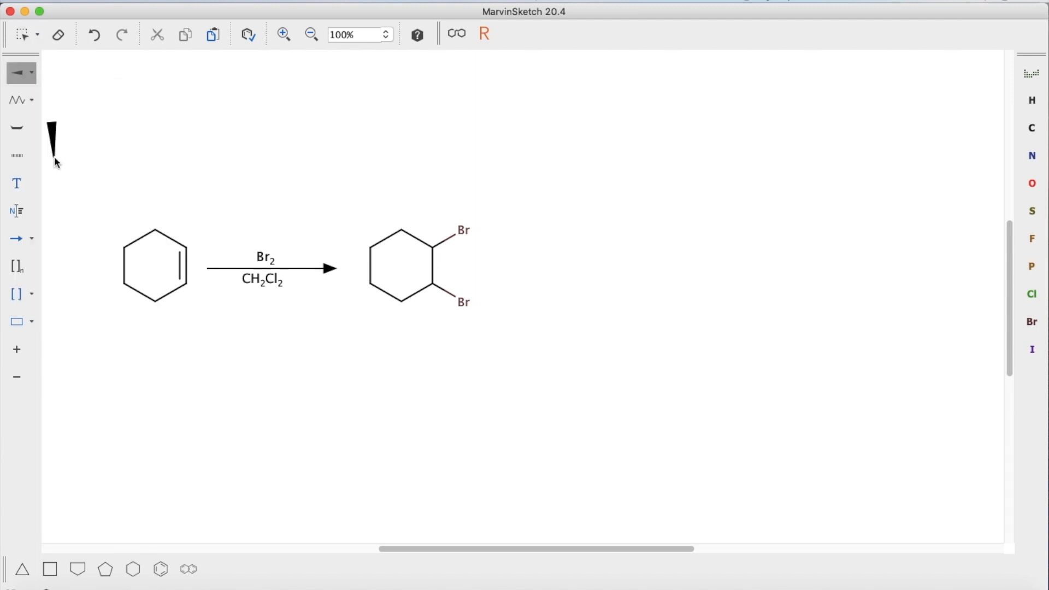
pyautogui.click(446, 249)
# Step: Change the bond to the lower bromine of the product into a hashed (Single Down) bond
pyautogui.click(32, 74)
pyautogui.click(63, 175)
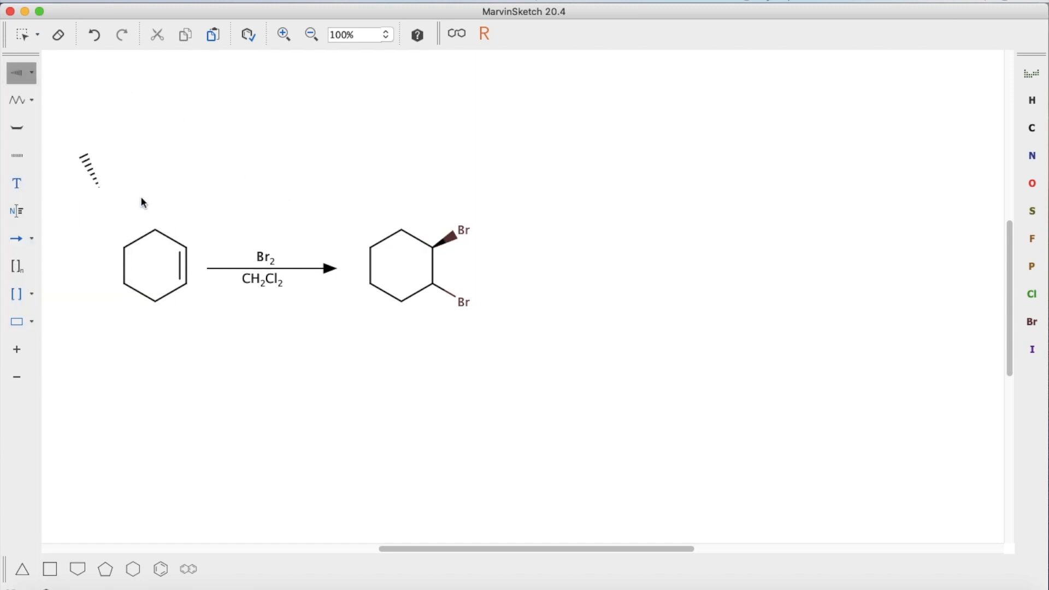
pyautogui.click(446, 287)
pyautogui.press('Escape')
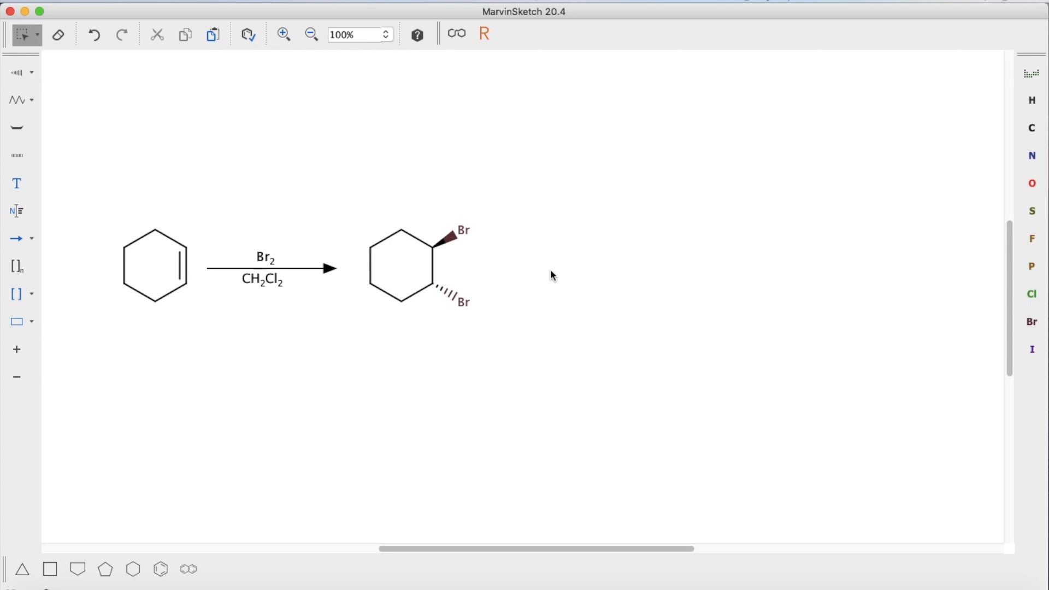
# Step: Copy the dibromocyclohexane product and paste a duplicate to its right, separated by a plus sign
pyautogui.moveTo(347, 192); pyautogui.dragTo(493, 339)
pyautogui.rightClick(459, 281)
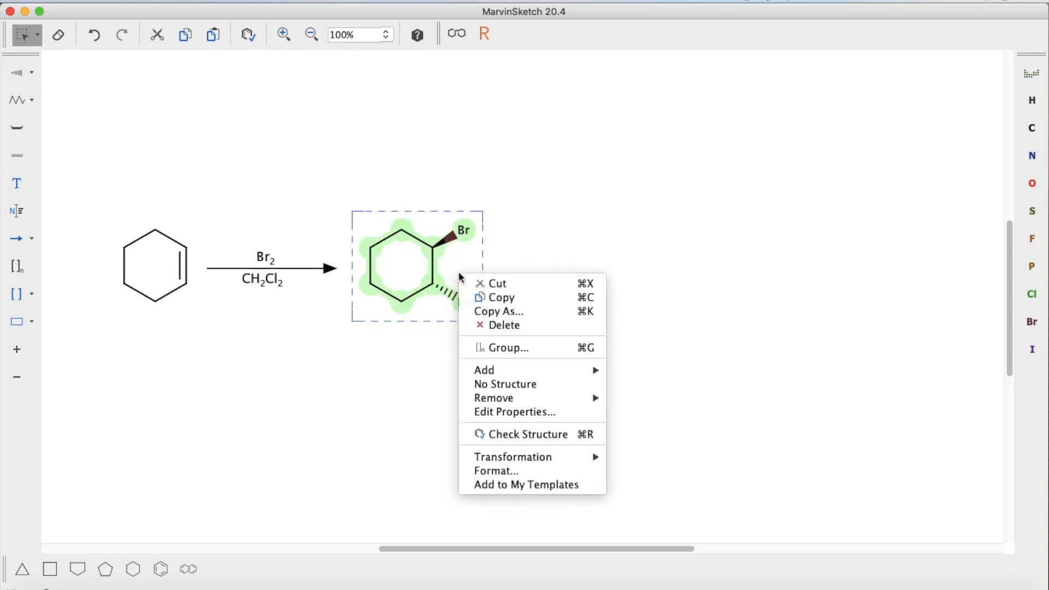
pyautogui.click(486, 300)
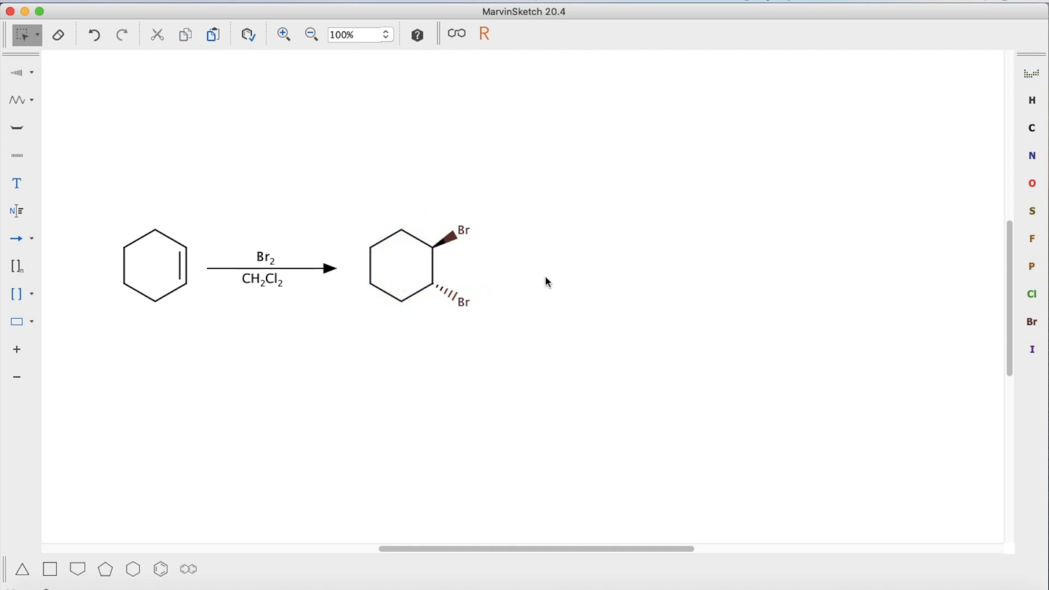
pyautogui.rightClick(540, 258)
pyautogui.click(562, 269)
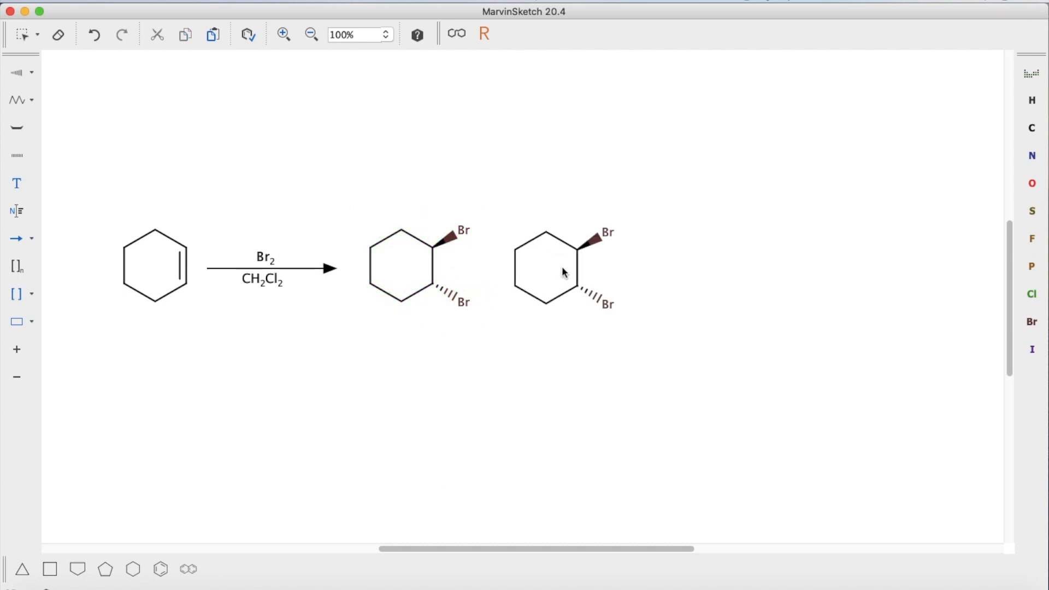
pyautogui.click(586, 266)
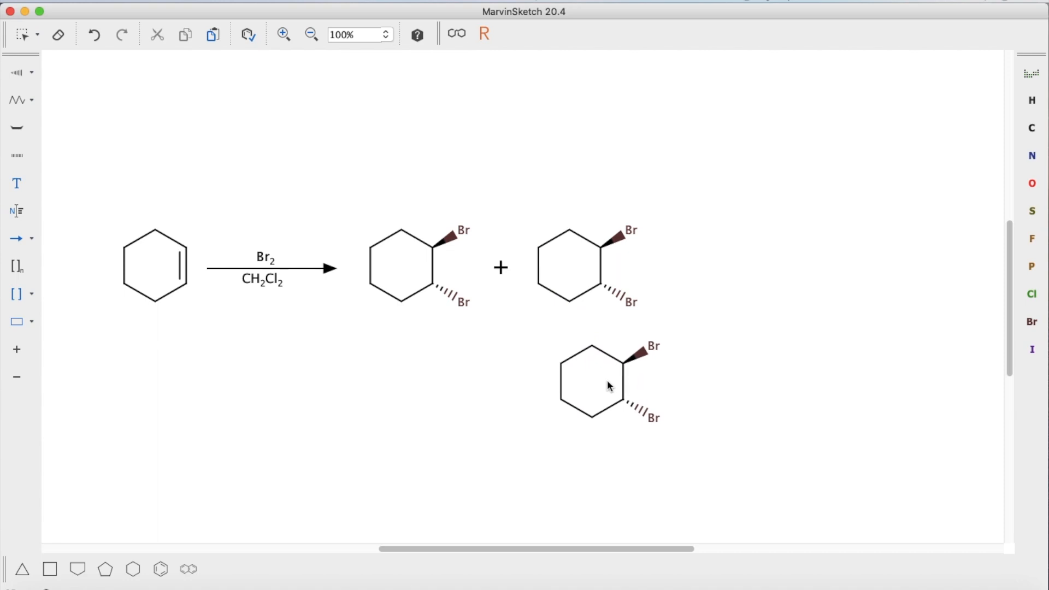
pyautogui.press('Escape')
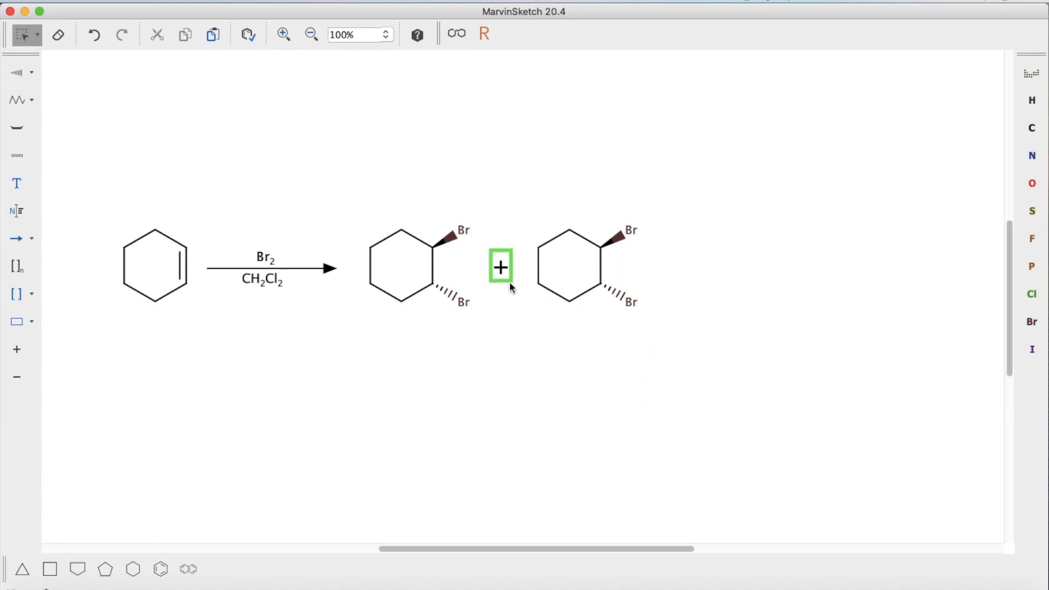
# Step: Invert the duplicate's stereochemistry: make the upper C–Br bond hashed and the lower C–Br bond wedged
pyautogui.click(20, 80)
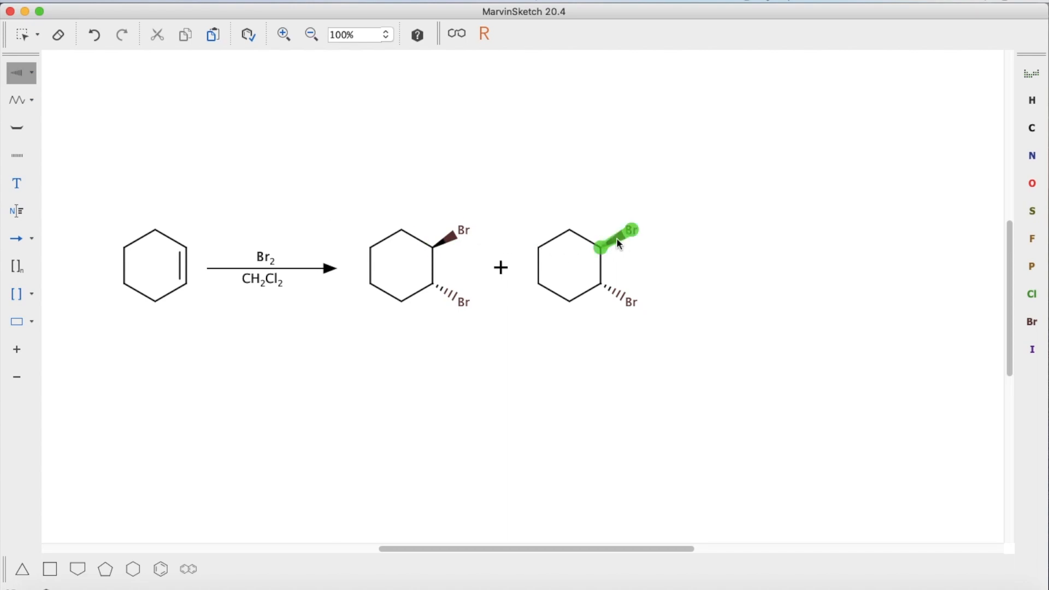
pyautogui.click(618, 241)
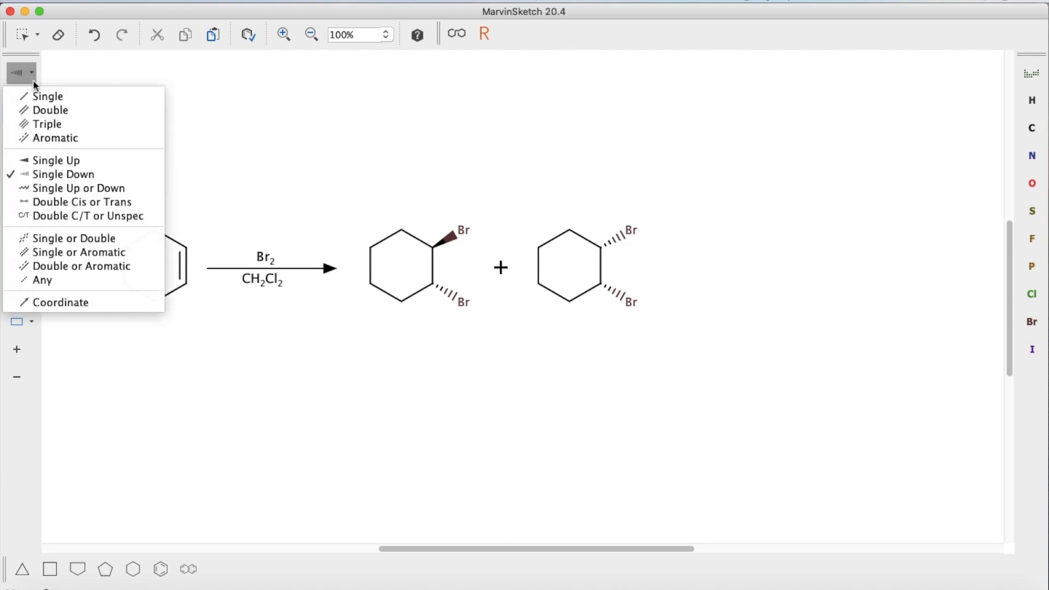
pyautogui.click(56, 160)
pyautogui.click(612, 292)
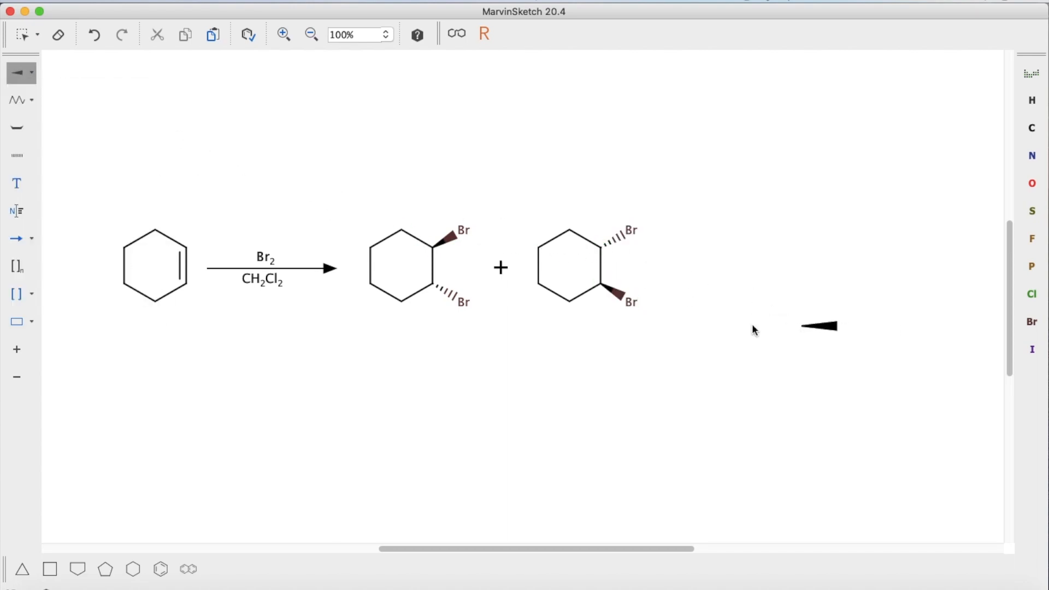
pyautogui.press('Escape')
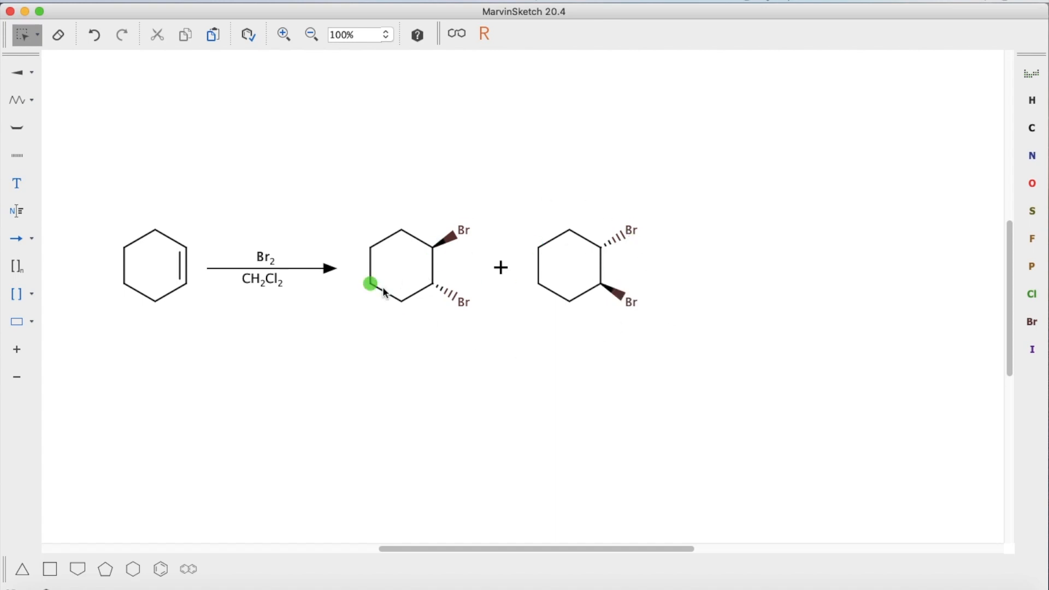